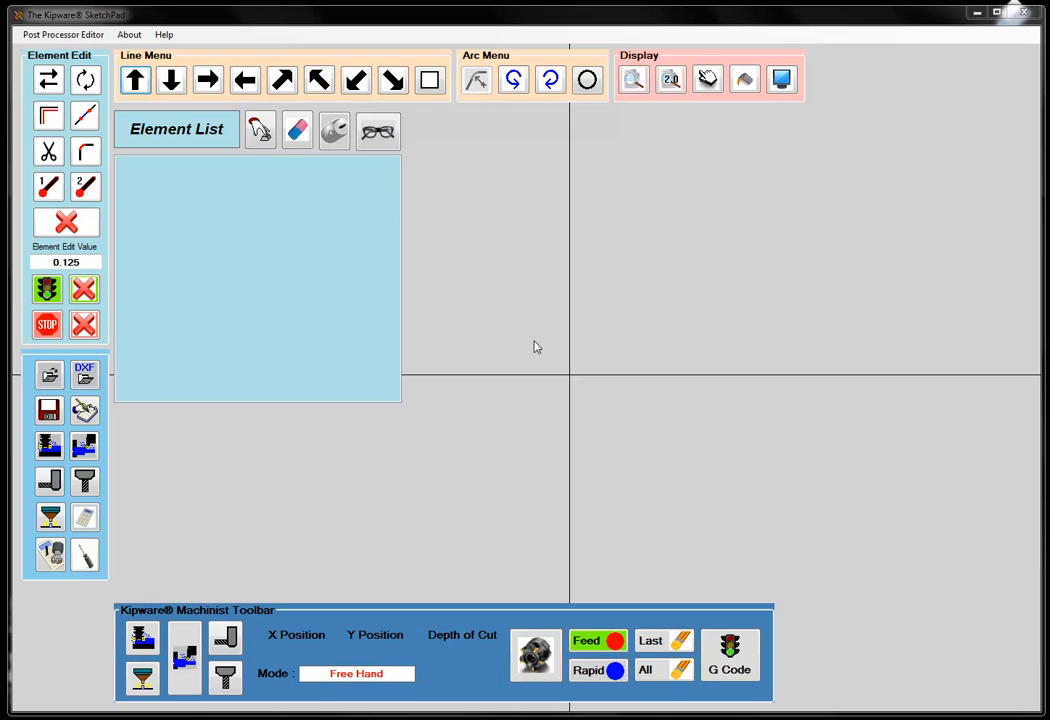
Draw a down-right polar line starting at X -1.00, Y 1.000 with an angle of 330.0 and a length of 10.0
left_click(394, 81)
left_click(457, 294)
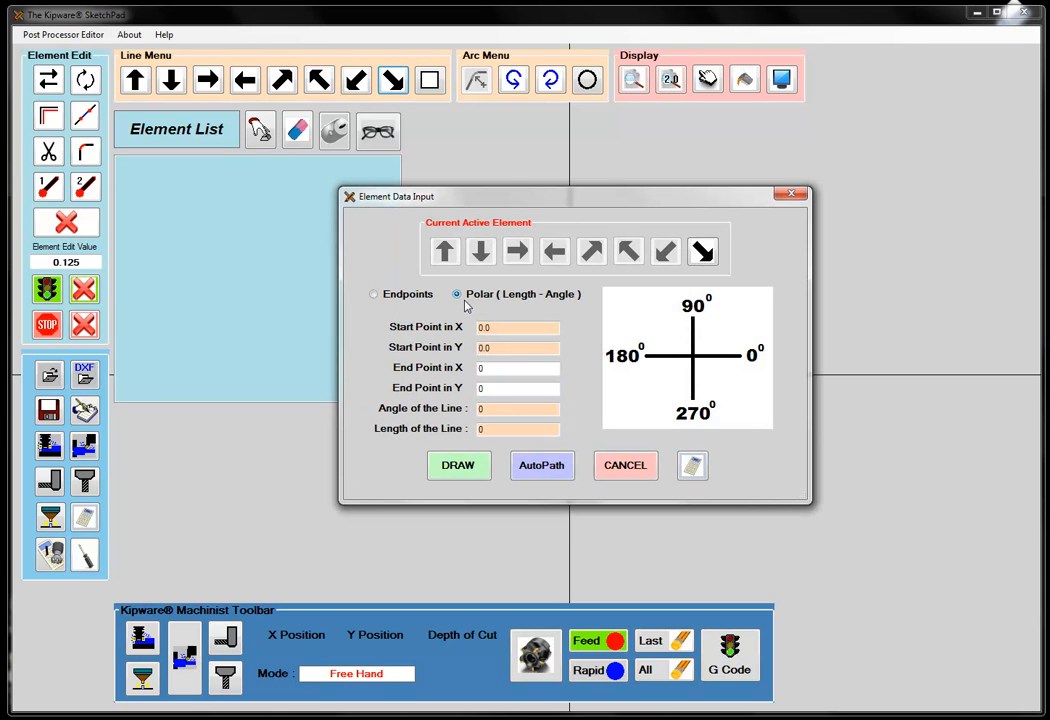
left_click(494, 328)
type("-1.00")
key("Tab")
type("1.000")
key("Tab")
type("330.0")
key("Tab")
type("10.0")
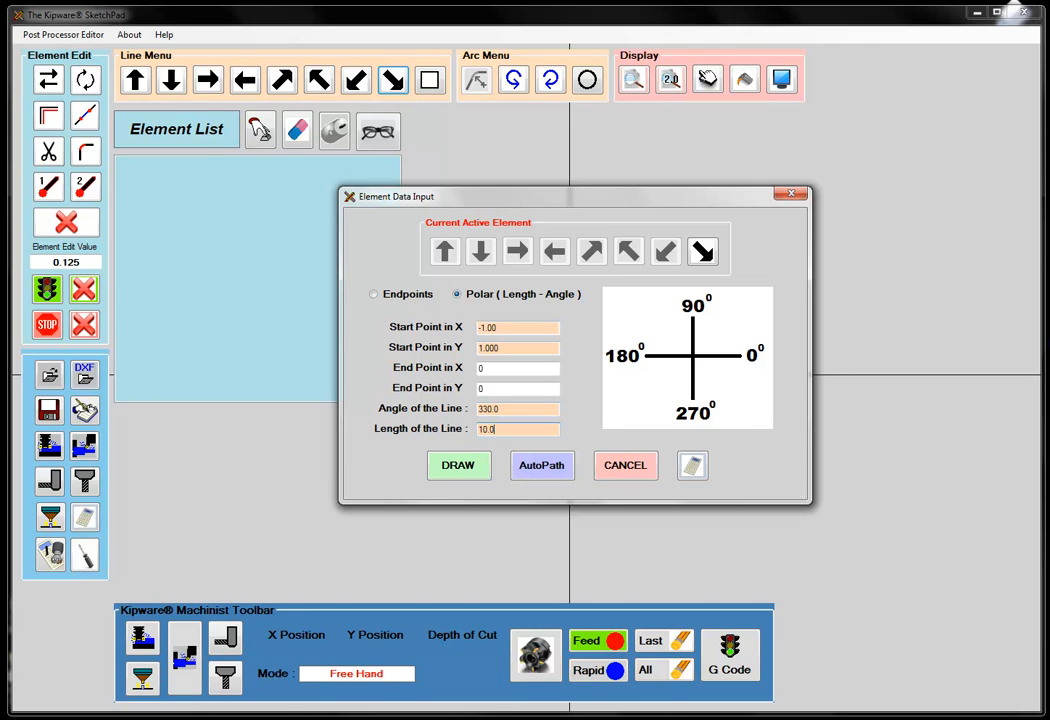
left_click(451, 477)
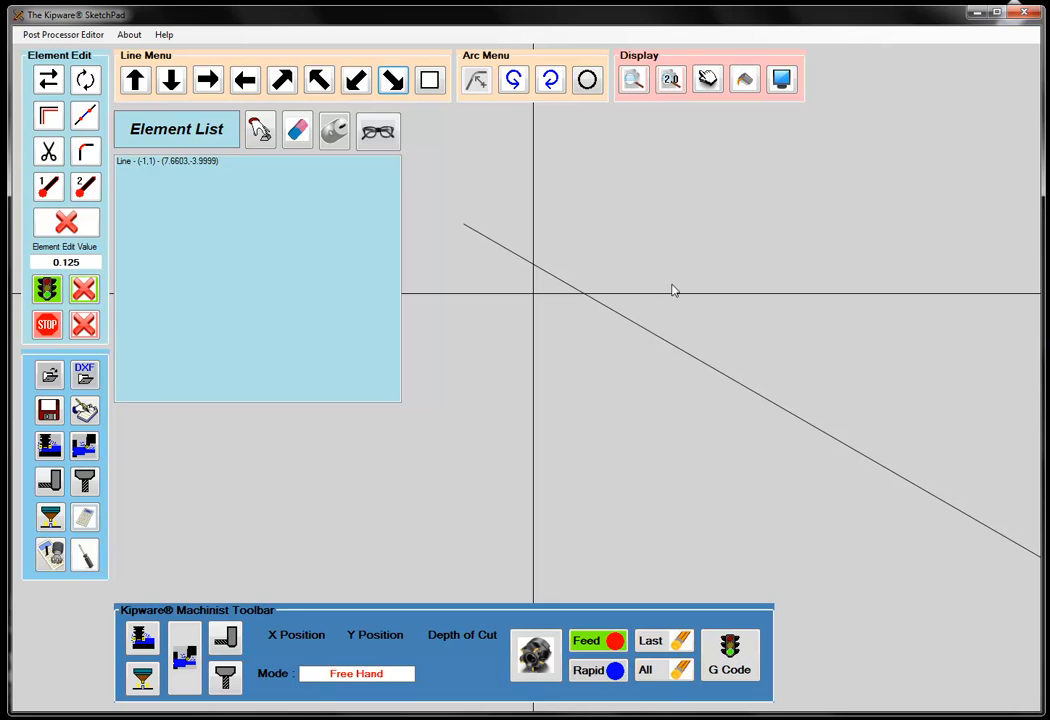
Draw an up-left polar line starting at X 3.00, Y -2.250 with an angle of 100.0 and a length of 10.0
left_click(326, 86)
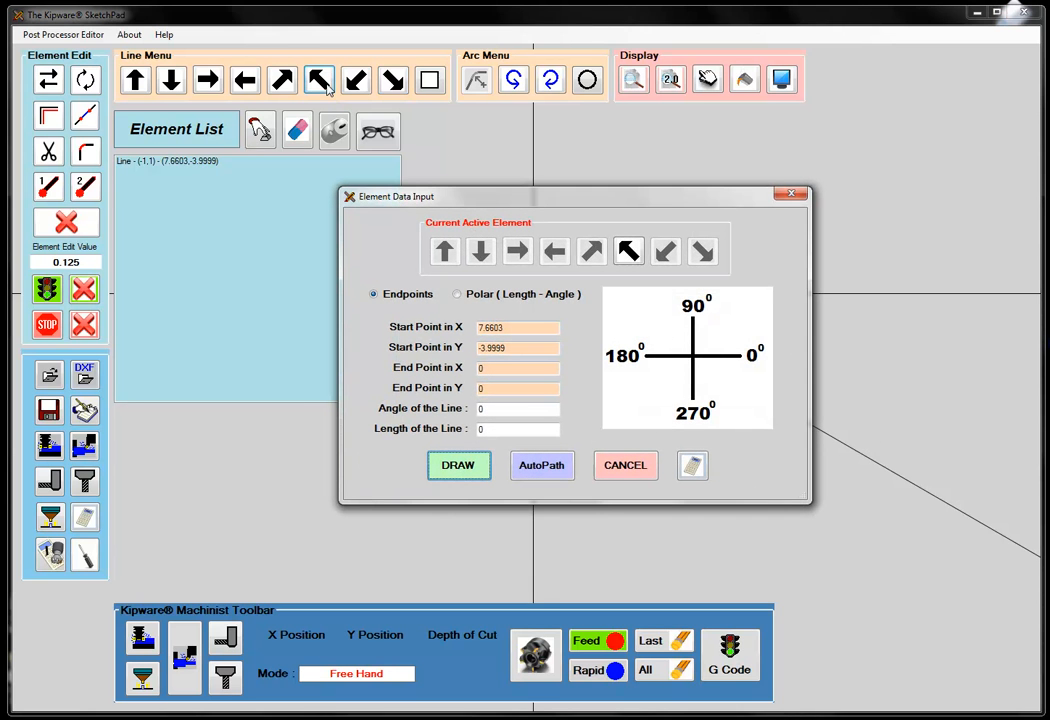
left_click(485, 293)
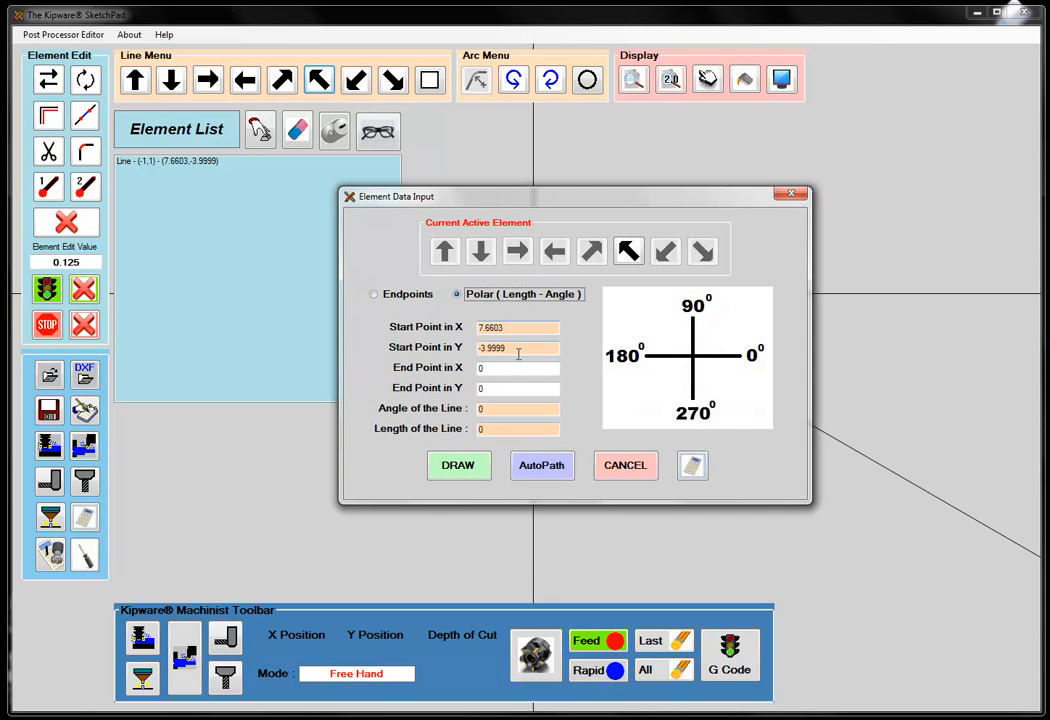
key("Tab")
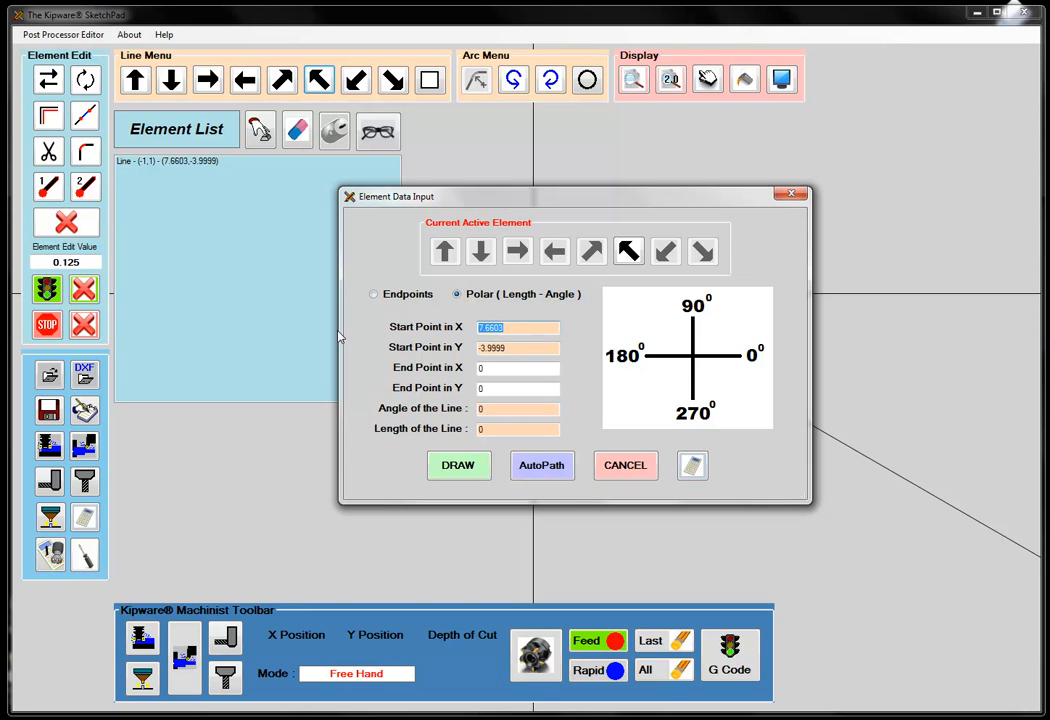
type("3.00")
key("Tab")
type("-")
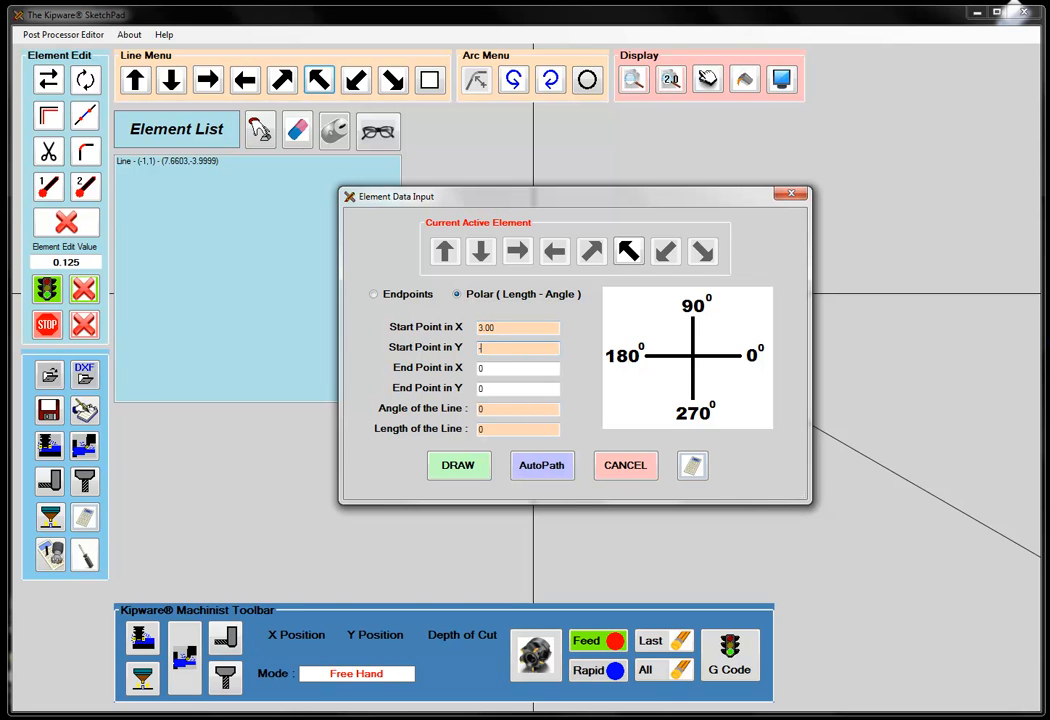
type("2.250")
key("Tab")
type("100.0")
key("Tab")
type("10")
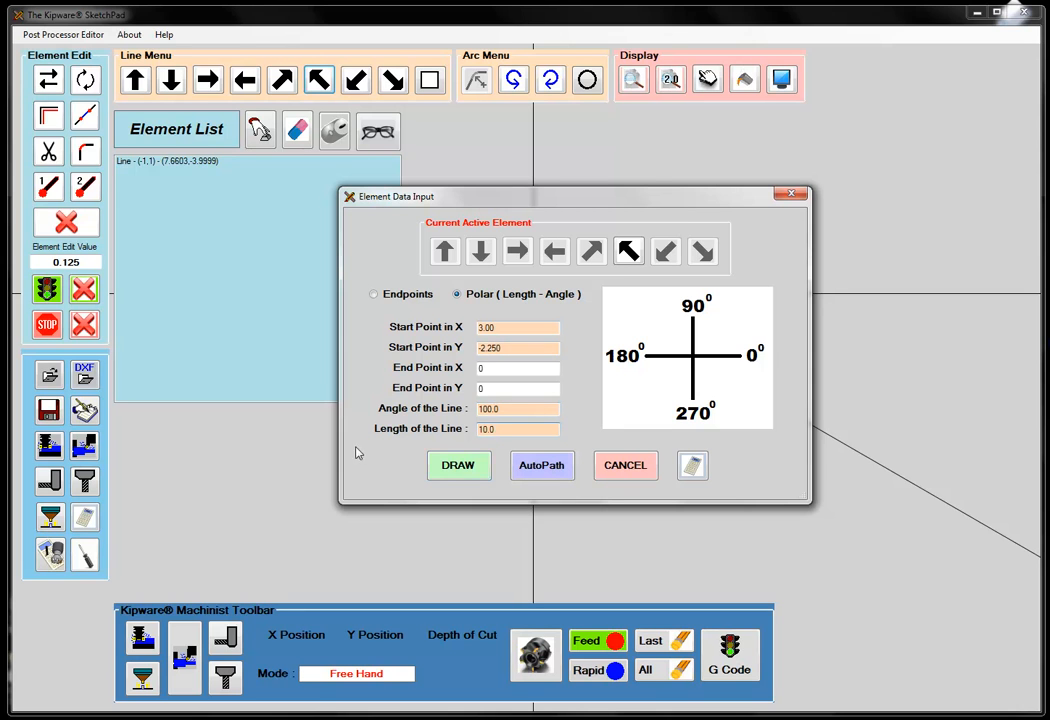
left_click(452, 465)
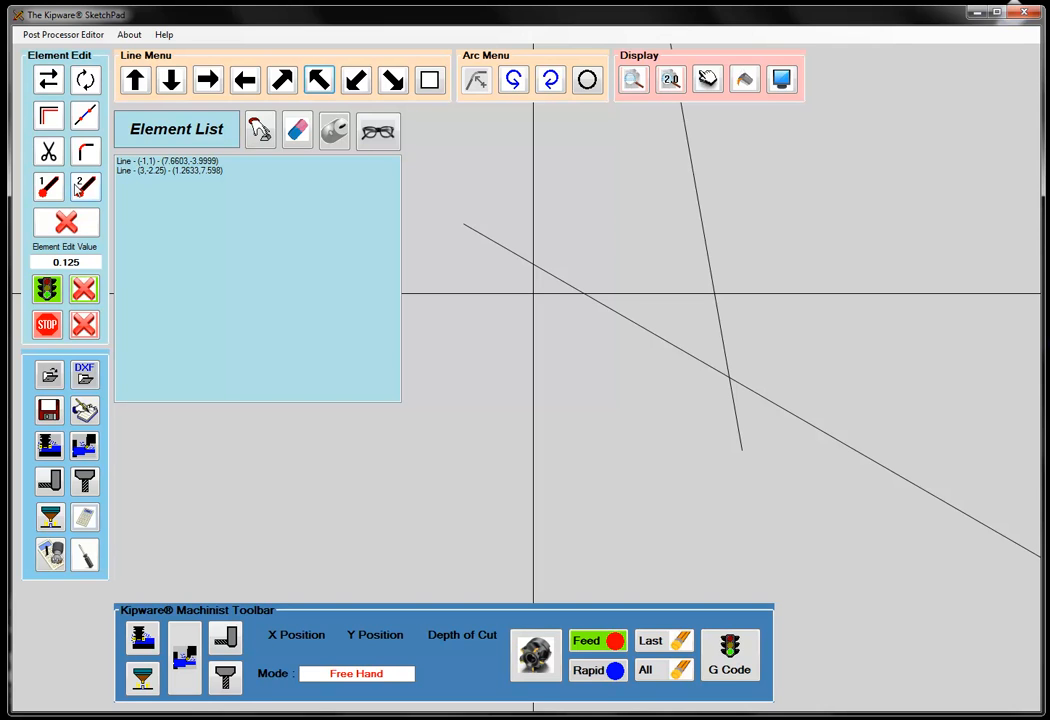
Trim the two crossing lines to their intersection, with the 330-degree line as first element and the 100-degree line as second
left_click(137, 161)
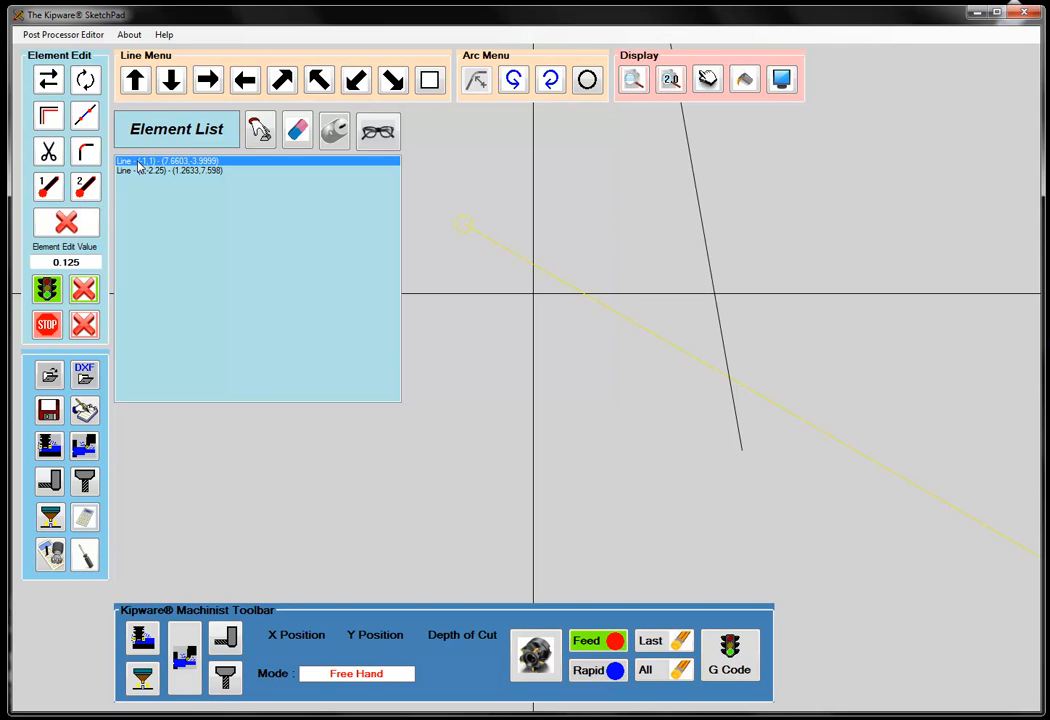
left_click(56, 189)
left_click(141, 171)
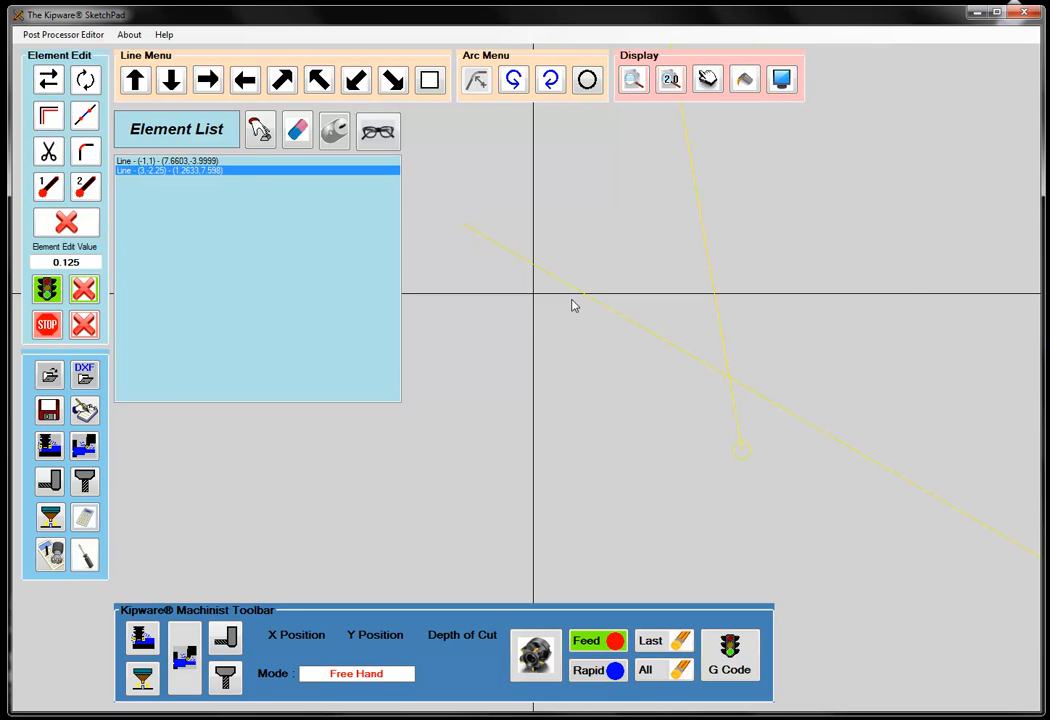
left_click(94, 195)
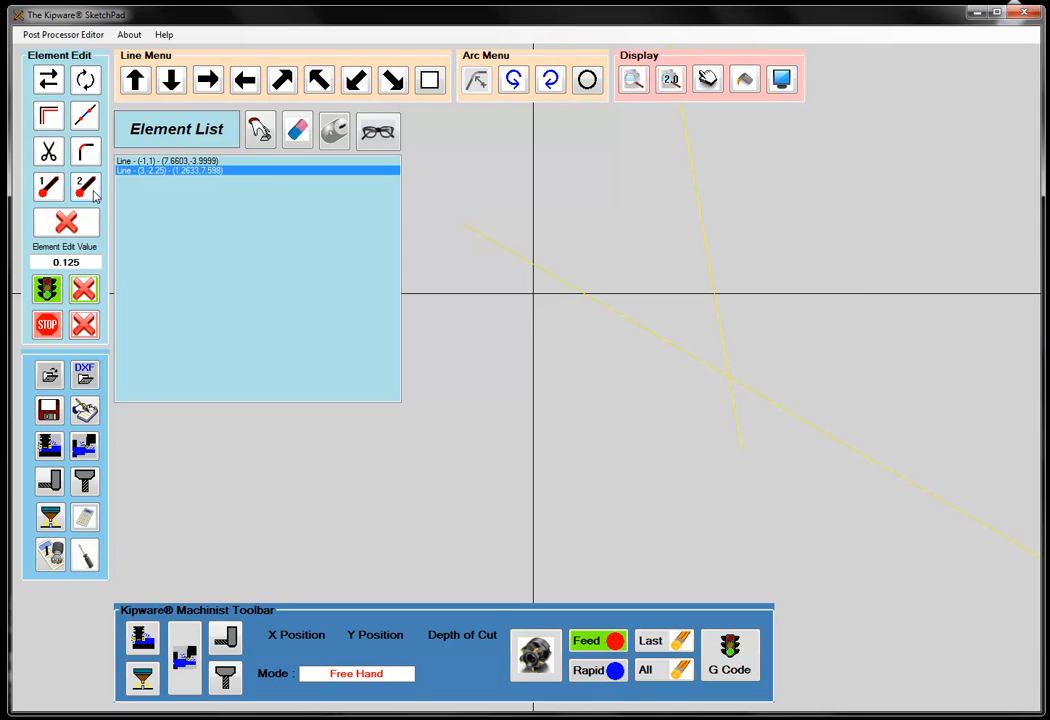
left_click(48, 152)
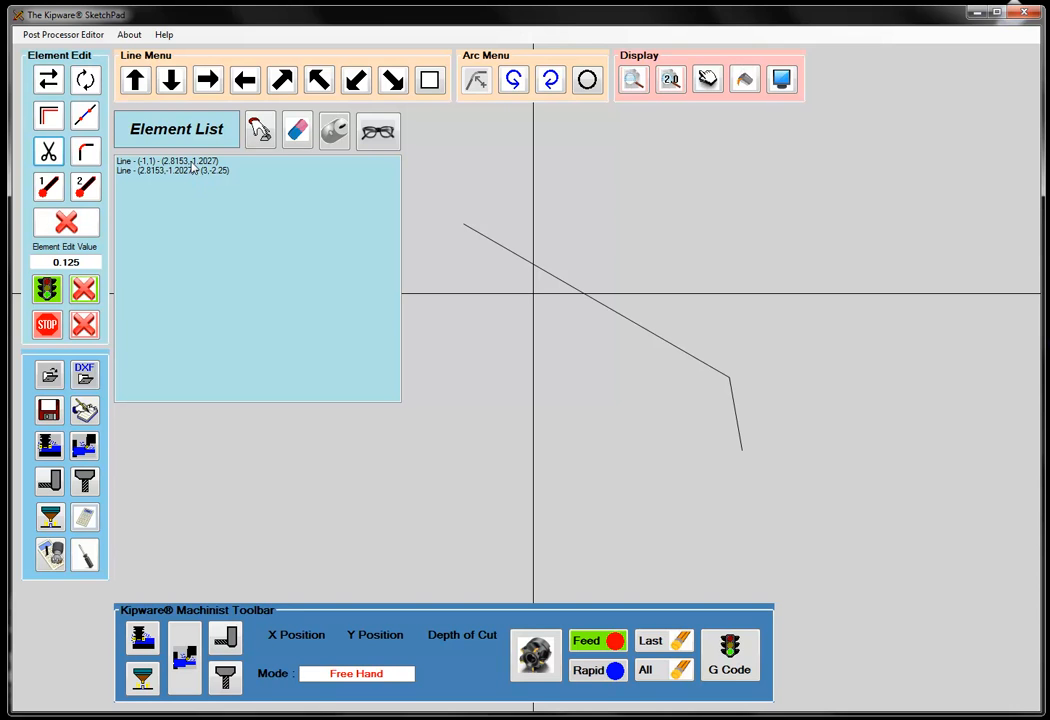
Create a .250 fillet at the corner between the long sloping line and the short steep line
left_click_drag(82, 262, 14, 262)
type(".250")
left_click(166, 162)
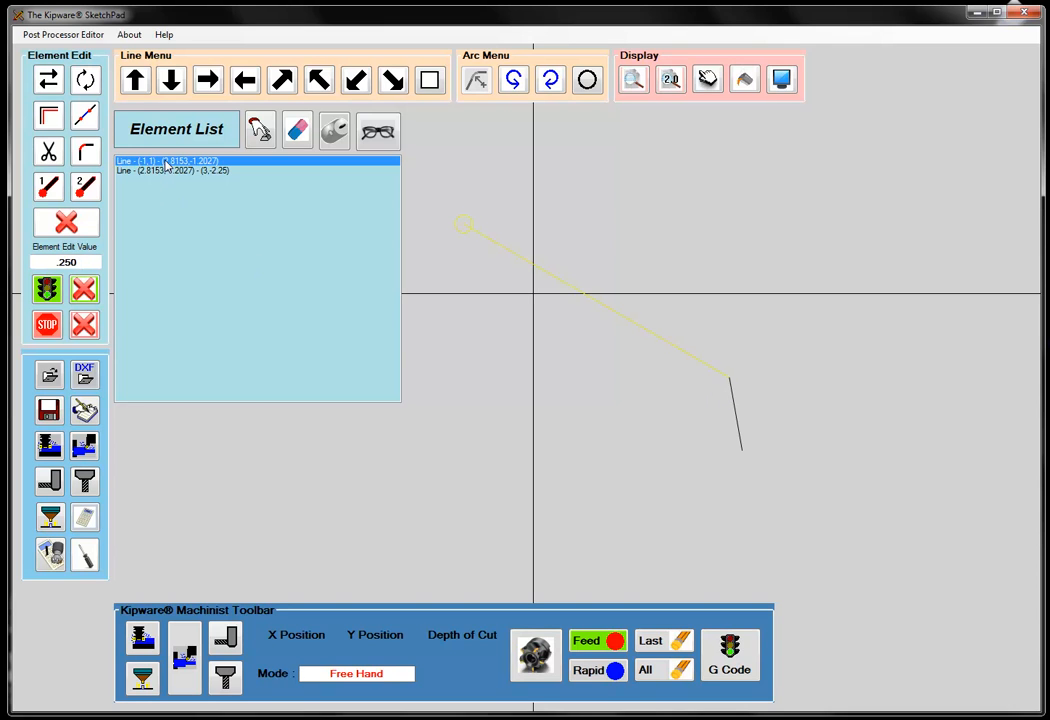
left_click(54, 190)
left_click(130, 171)
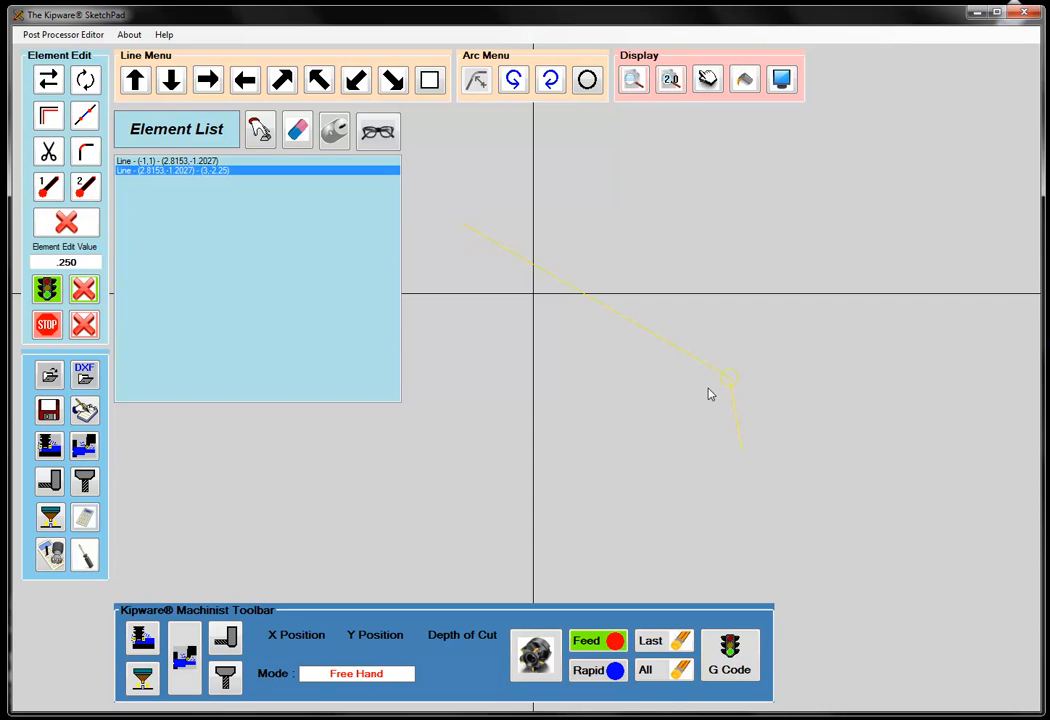
left_click(88, 190)
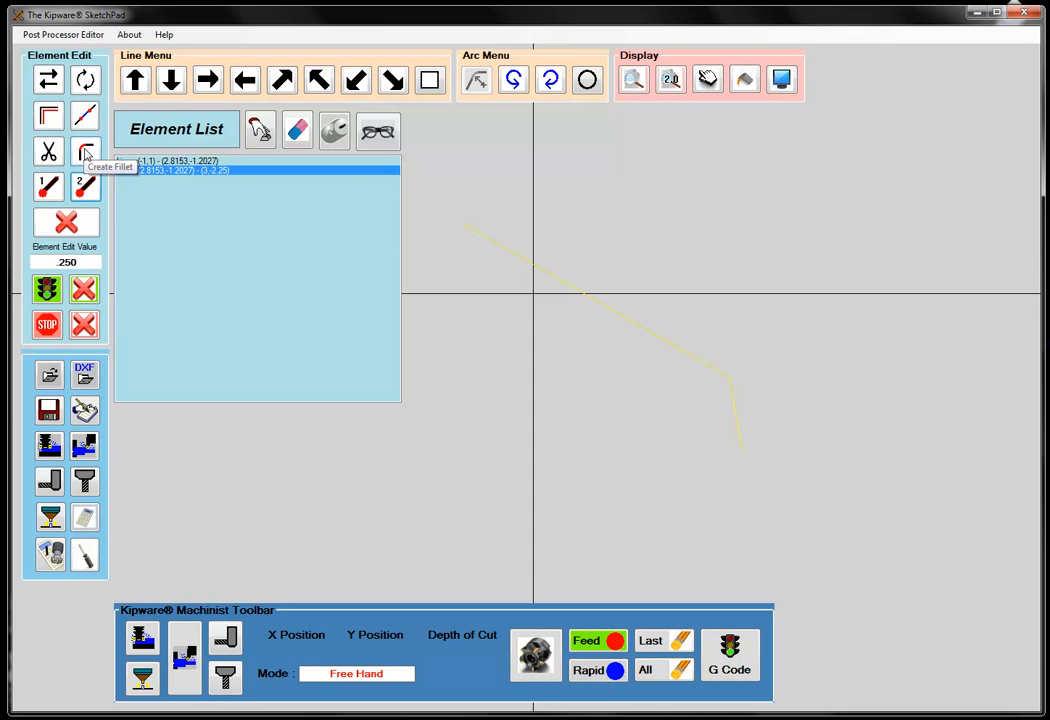
left_click(86, 152)
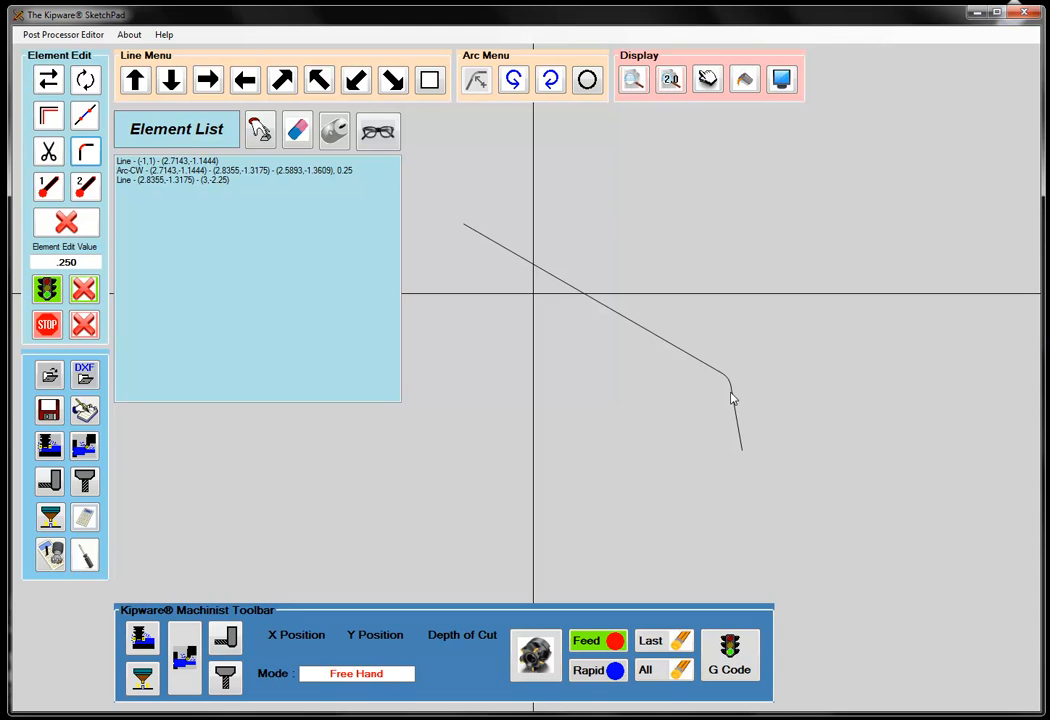
Highlight the two lines and the fillet arc one by one to examine their start points and coordinates
left_click(334, 136)
left_click(183, 180)
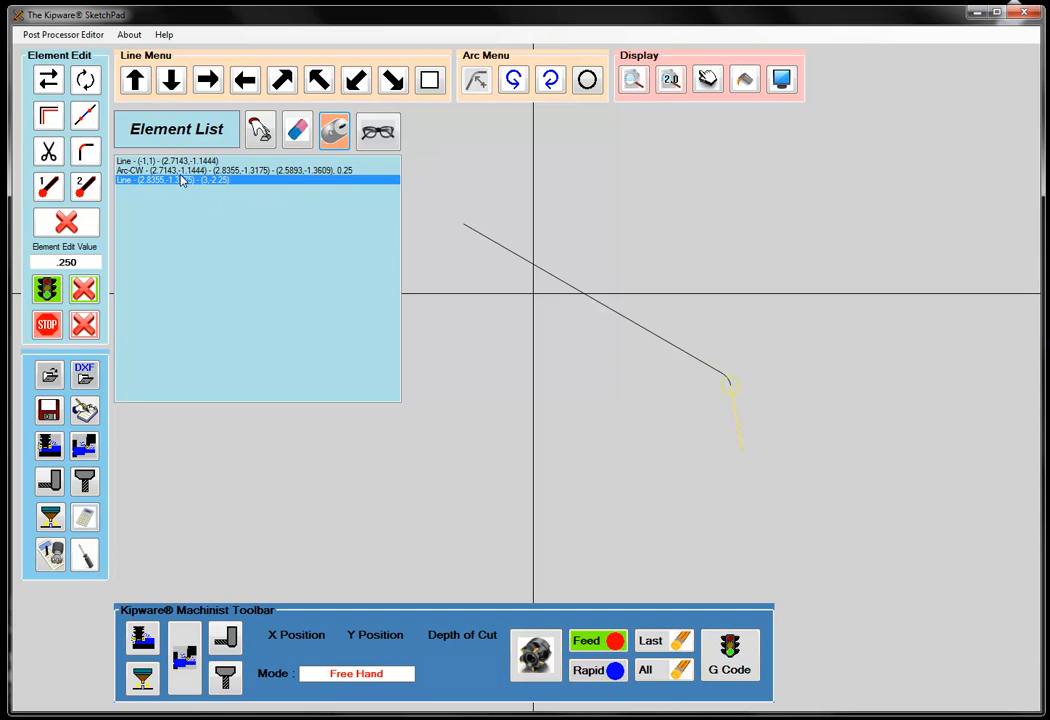
left_click(177, 161)
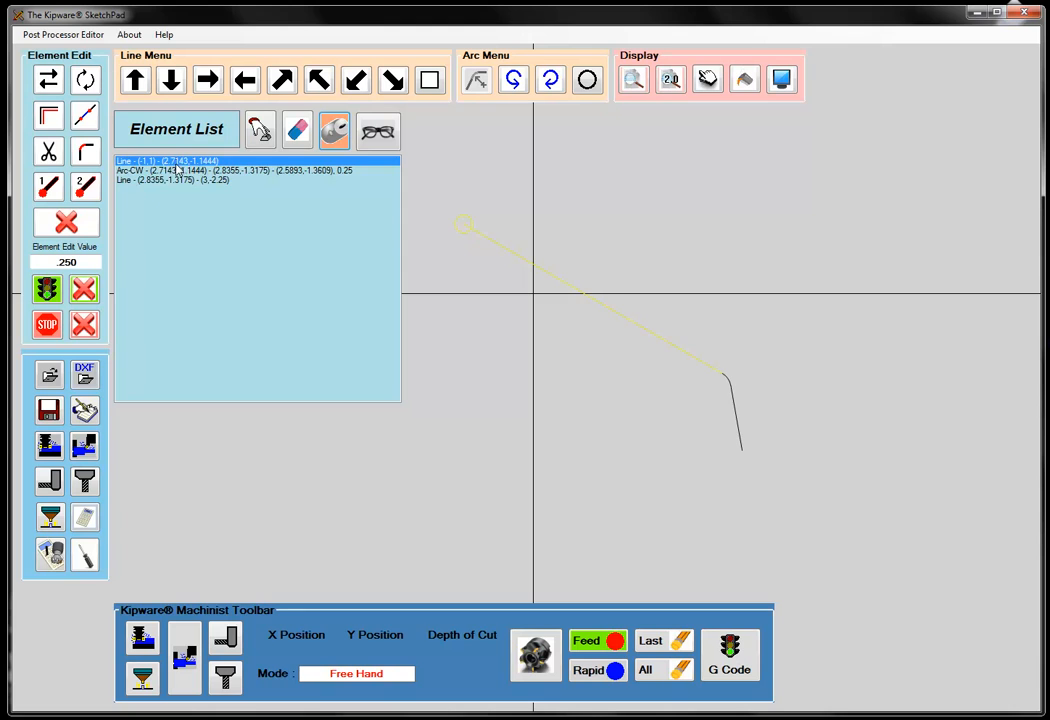
left_click(176, 181)
left_click(176, 172)
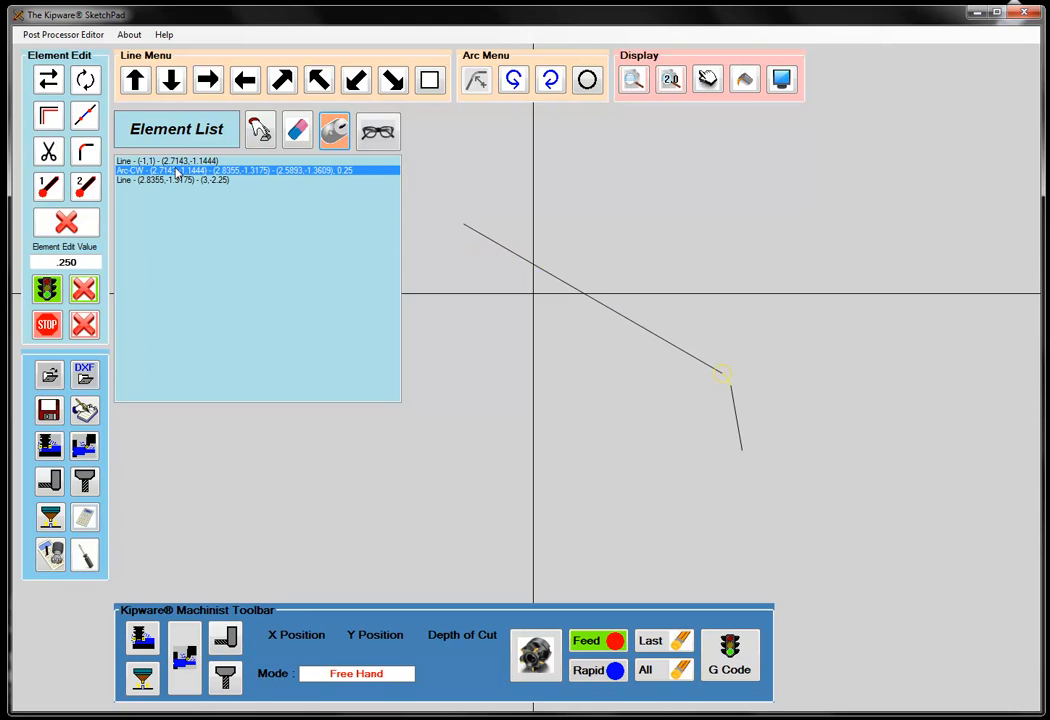
left_click(175, 163)
left_click(176, 171)
left_click(176, 181)
left_click(165, 161)
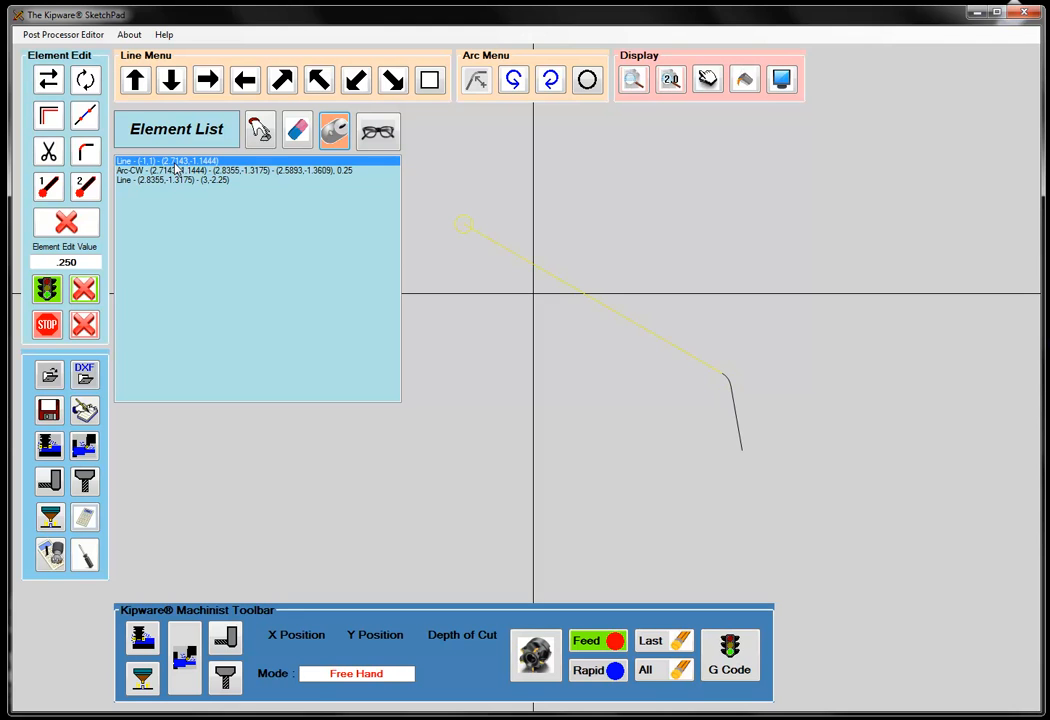
left_click(223, 169)
left_click(216, 162)
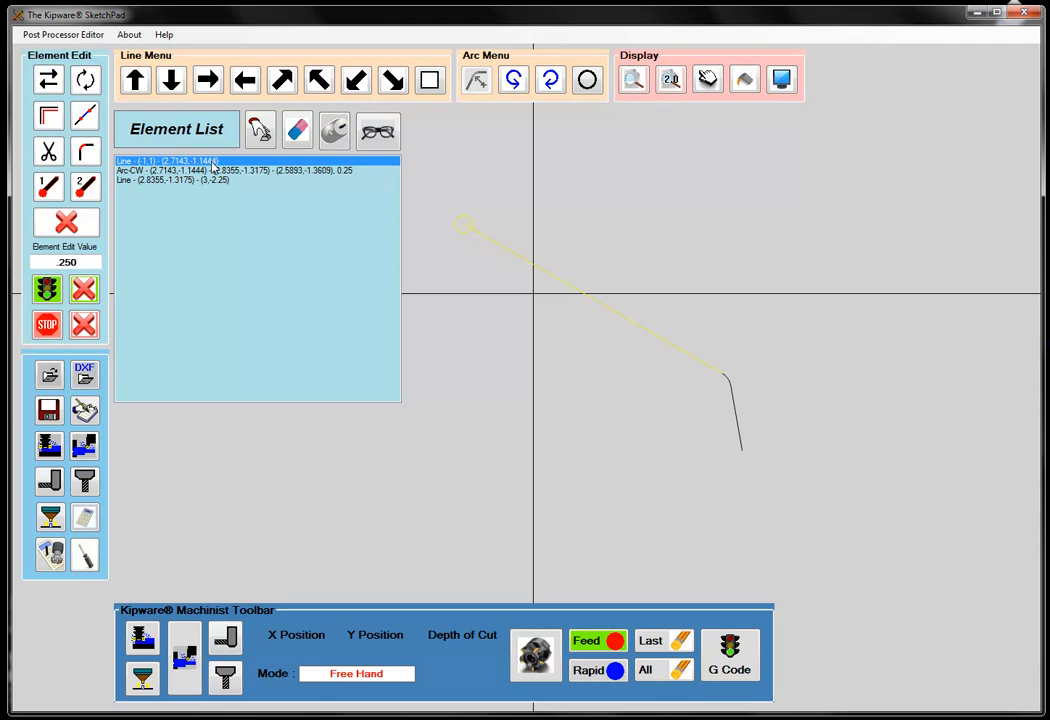
left_click(212, 172)
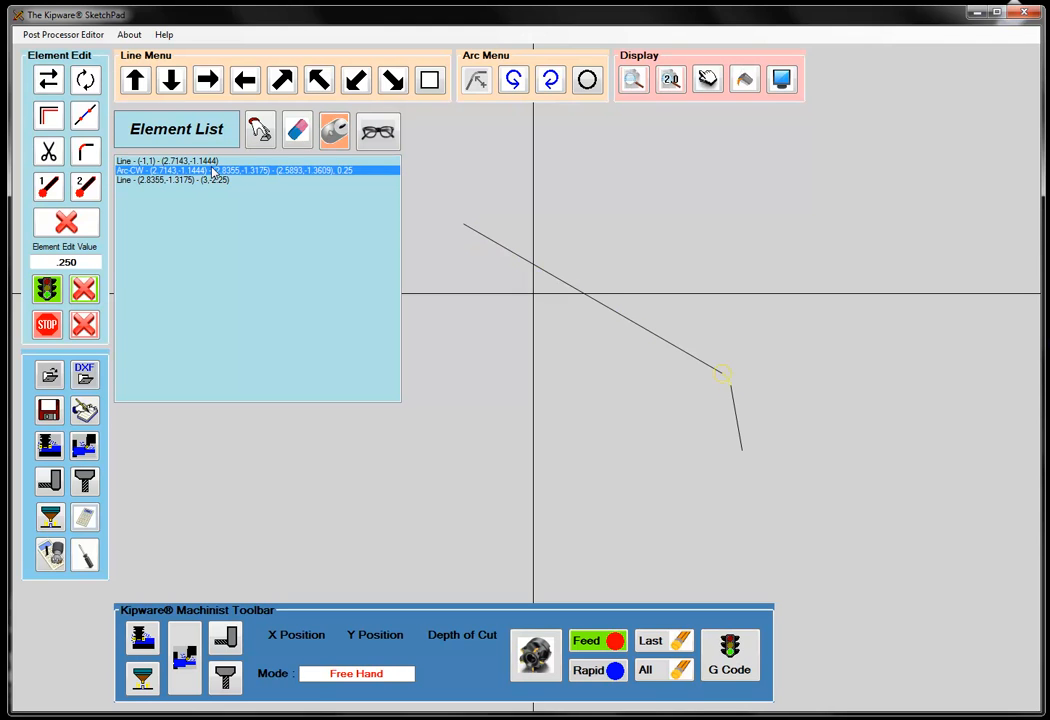
left_click(214, 164)
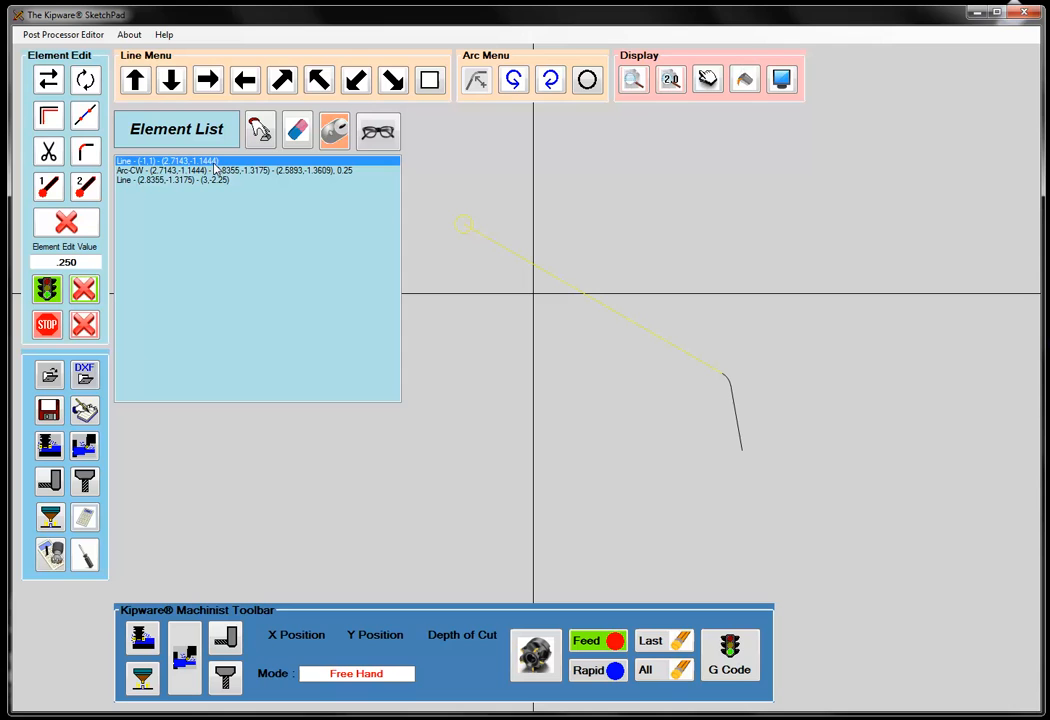
Toggle the display of the element list, leaving it hidden
left_click(378, 138)
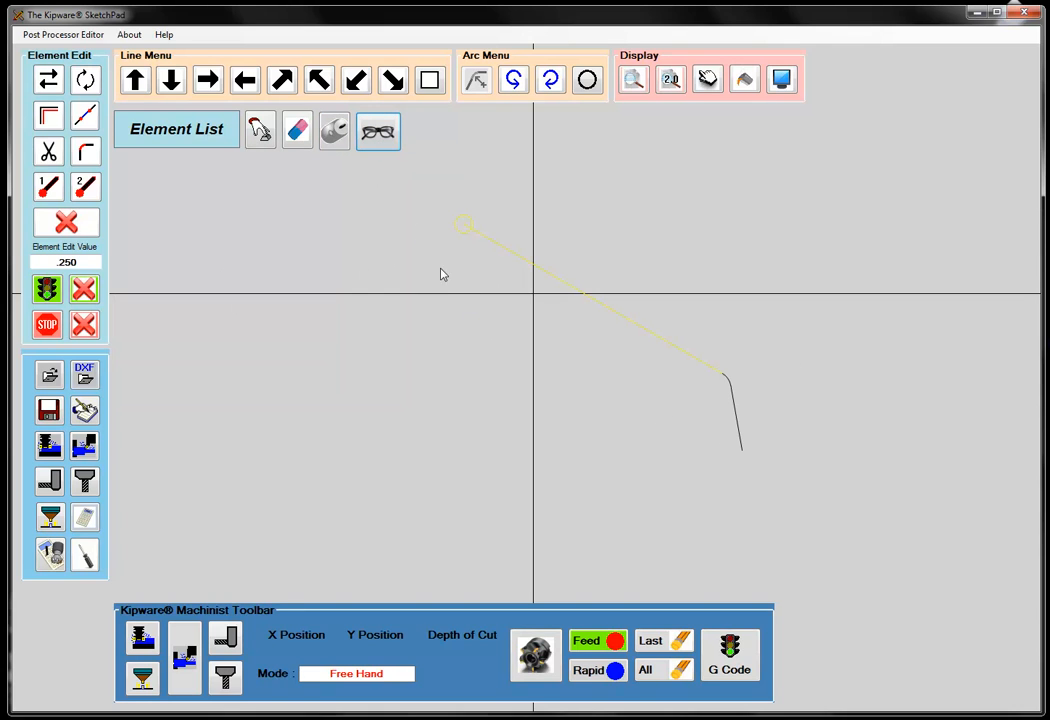
left_click(379, 152)
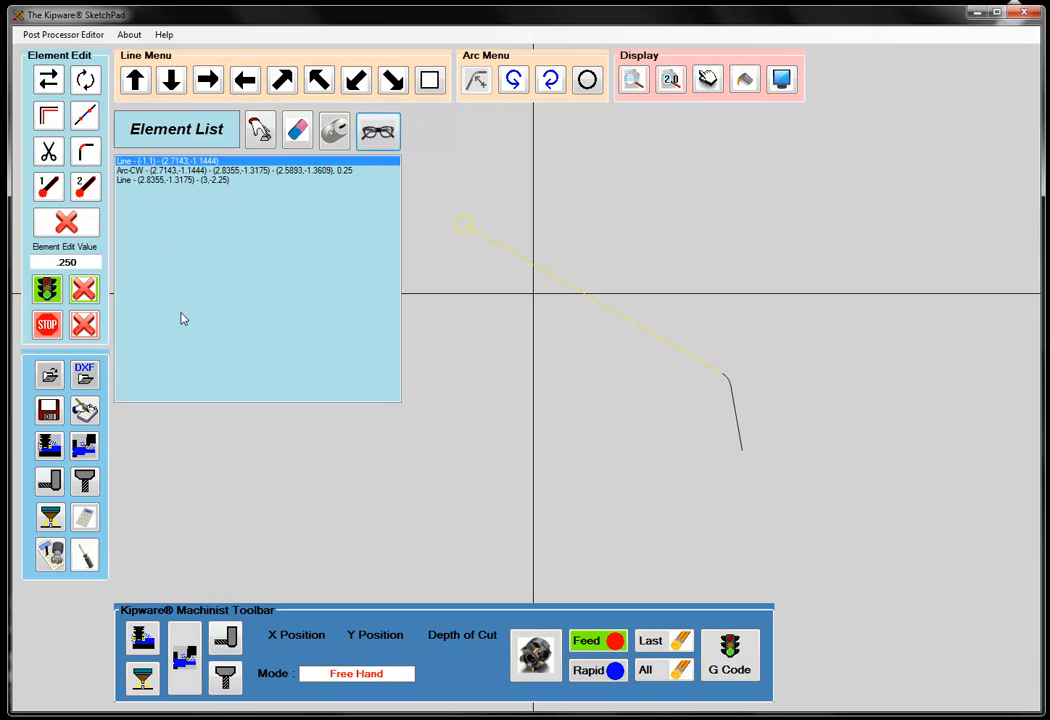
left_click(389, 143)
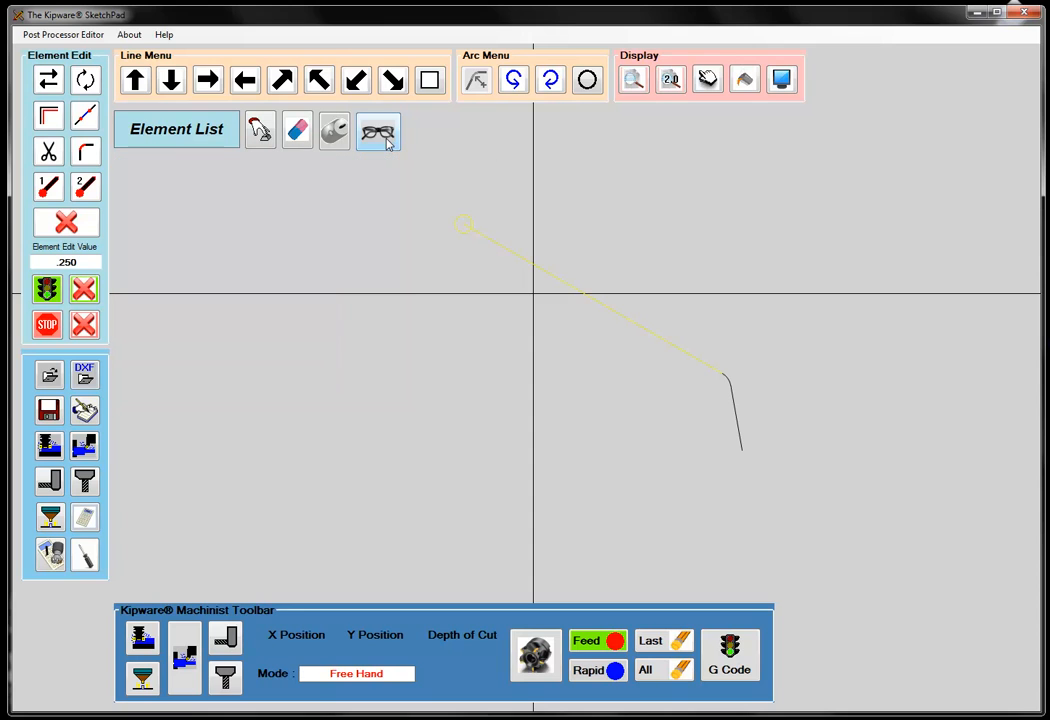